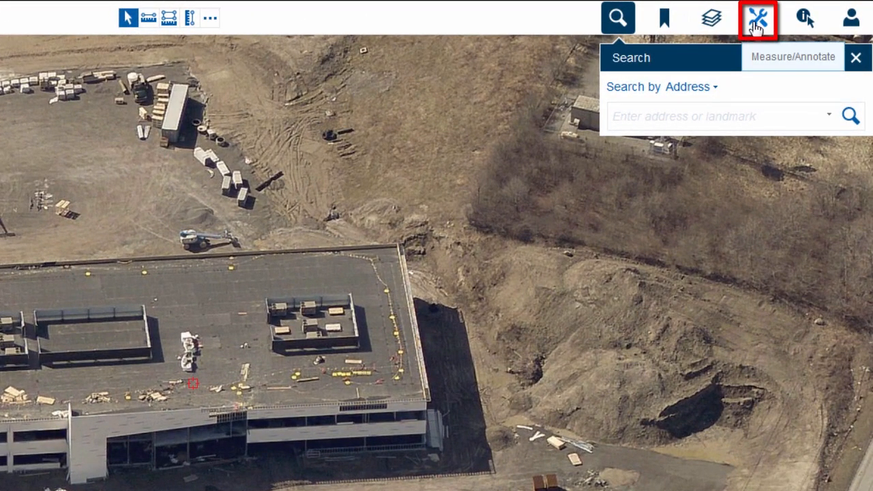
Draw a four-cornered Shape annotation around the dirt mound east of the building under construction
{"action": "left_click", "coordinate": [755, 26]}
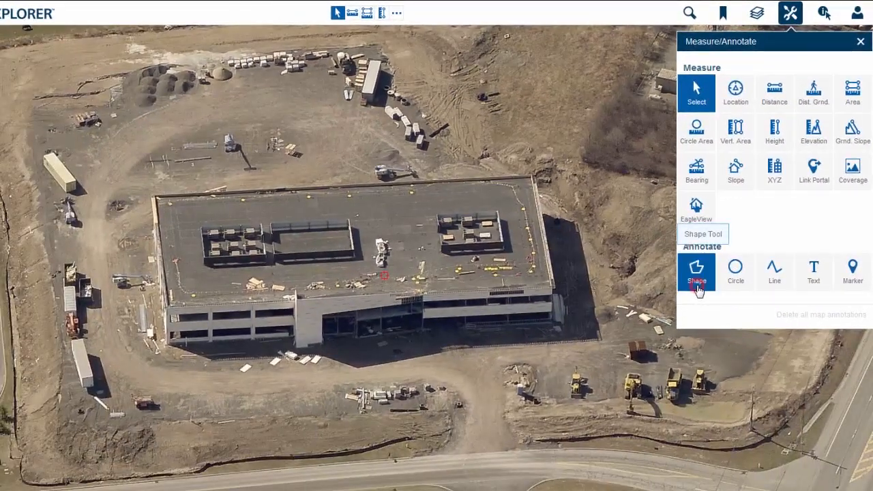
{"action": "left_click", "coordinate": [663, 341]}
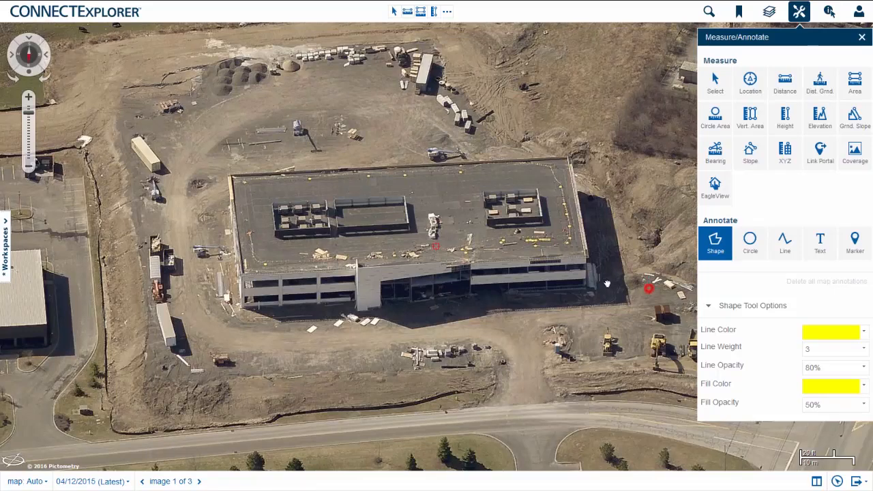
{"action": "left_click_drag", "start_coordinate": [647, 289], "coordinate": [503, 303]}
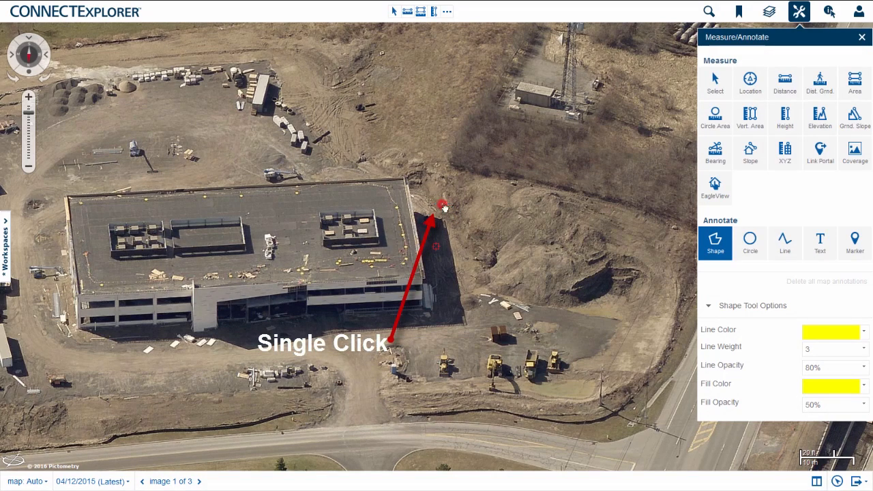
{"action": "left_click", "coordinate": [443, 204]}
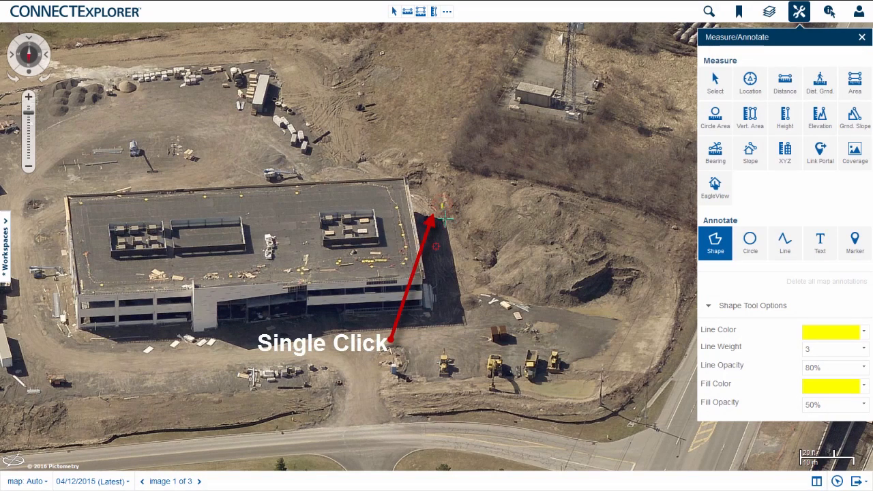
{"action": "left_click", "coordinate": [460, 297]}
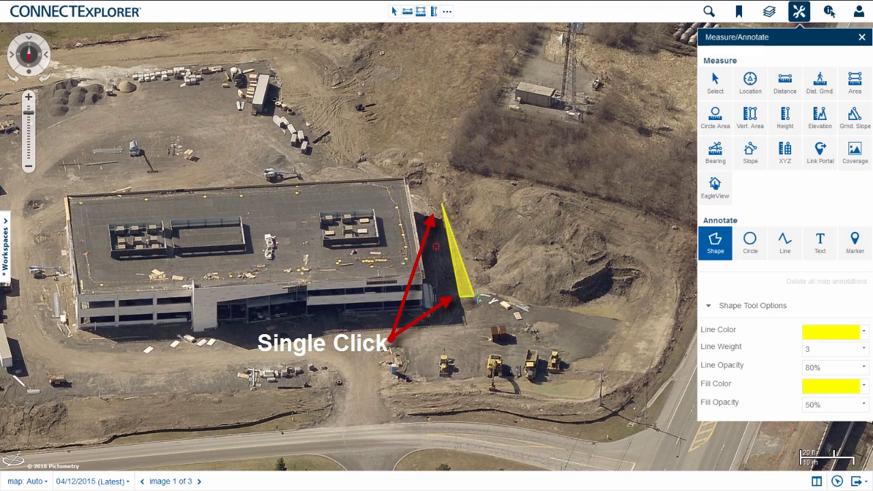
{"action": "left_click", "coordinate": [646, 324]}
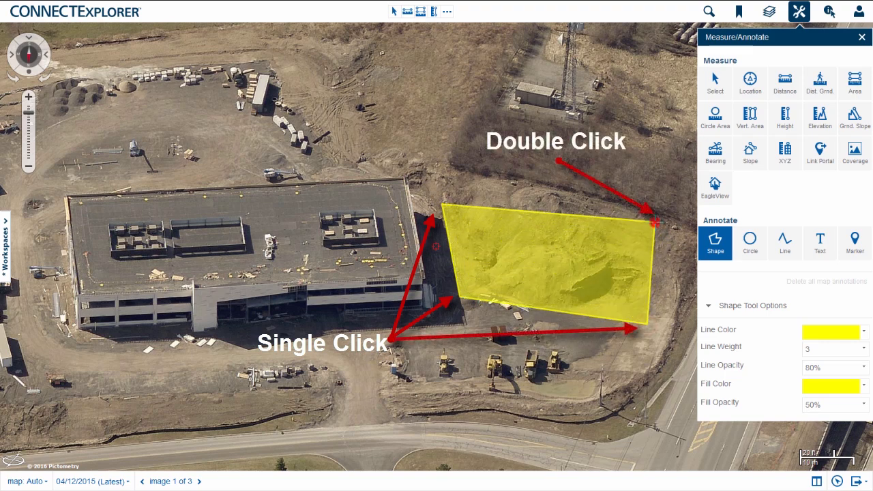
{"action": "double_click", "coordinate": [655, 219]}
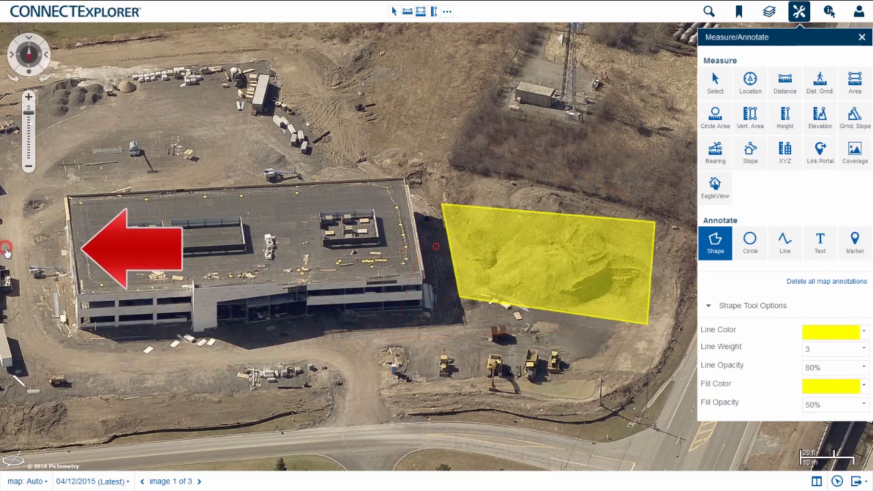
Show the workspace's annotation list and change the mound shape's fill color to blue
{"action": "left_click", "coordinate": [6, 246]}
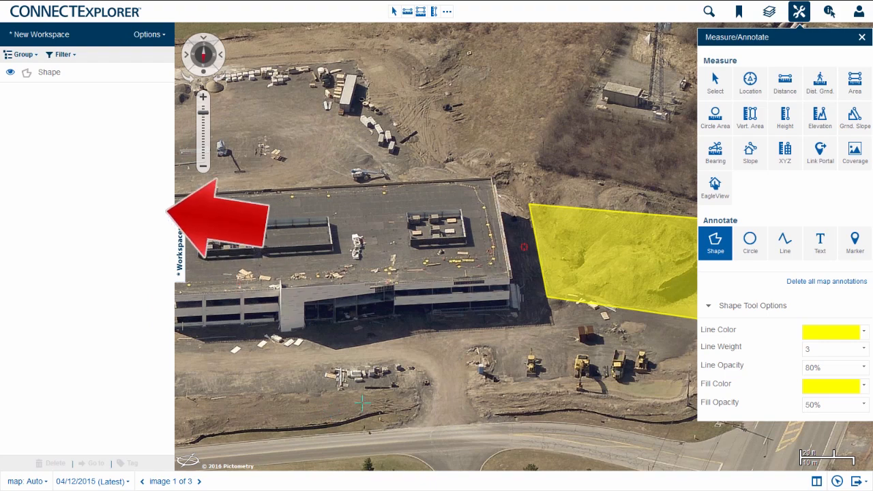
{"action": "left_click_drag", "start_coordinate": [531, 353], "coordinate": [437, 348]}
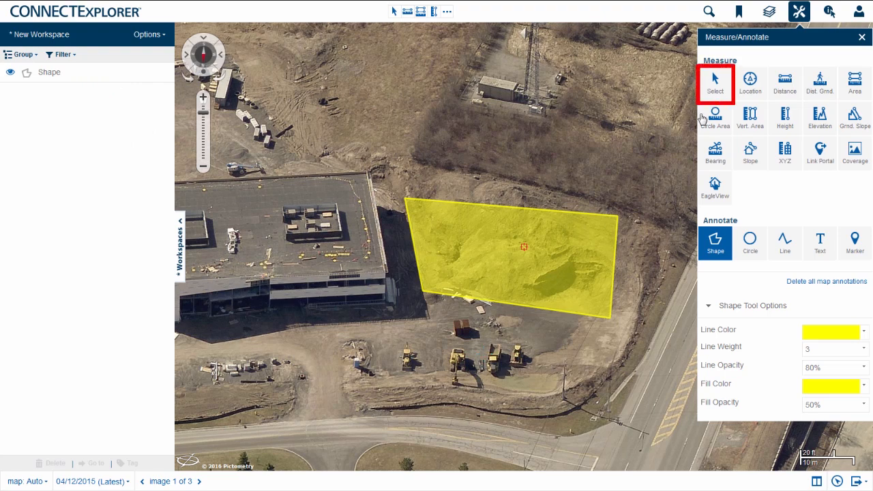
{"action": "left_click", "coordinate": [714, 93]}
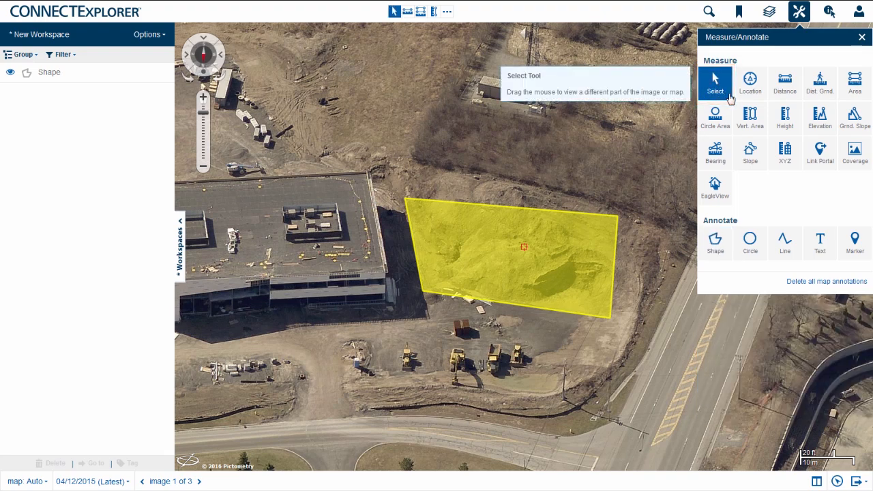
{"action": "left_click", "coordinate": [556, 249]}
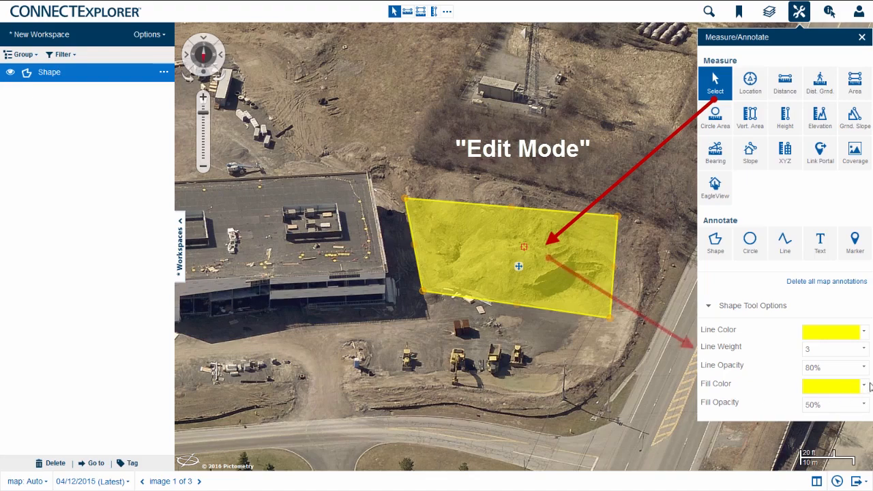
{"action": "left_click", "coordinate": [864, 386]}
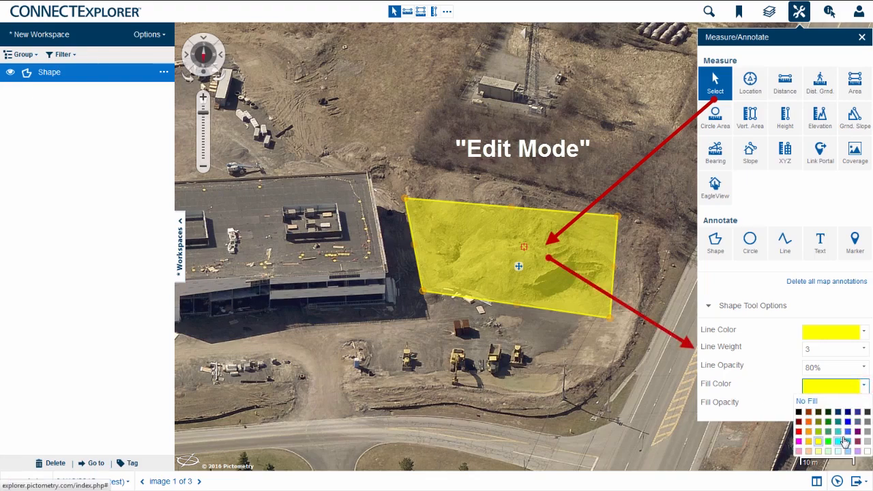
{"action": "left_click", "coordinate": [846, 431]}
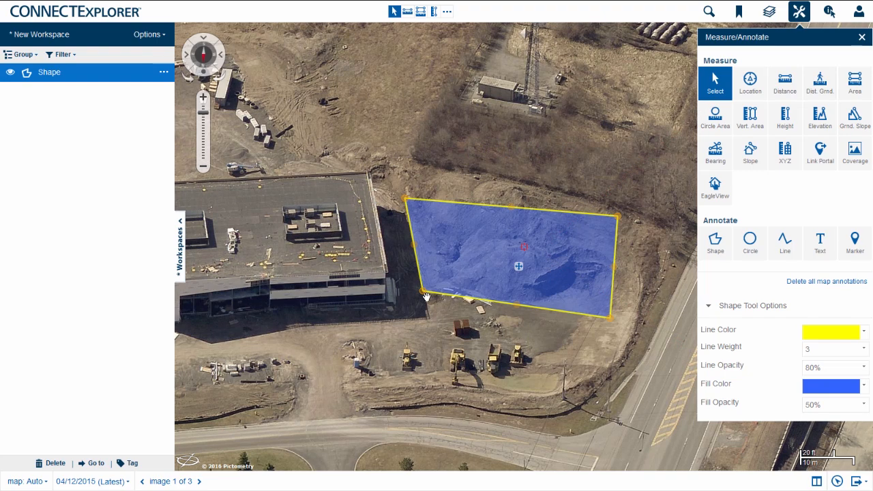
Reshape the blue shape by moving its southwest corner outward and pulling the middle of its north edge outward into a point
{"action": "left_click_drag", "start_coordinate": [423, 296], "coordinate": [408, 308]}
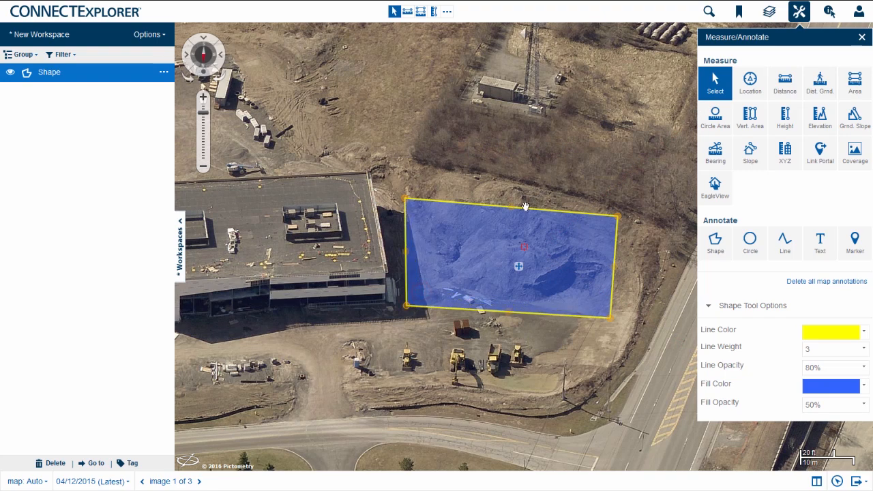
{"action": "left_click_drag", "start_coordinate": [515, 212], "coordinate": [513, 179]}
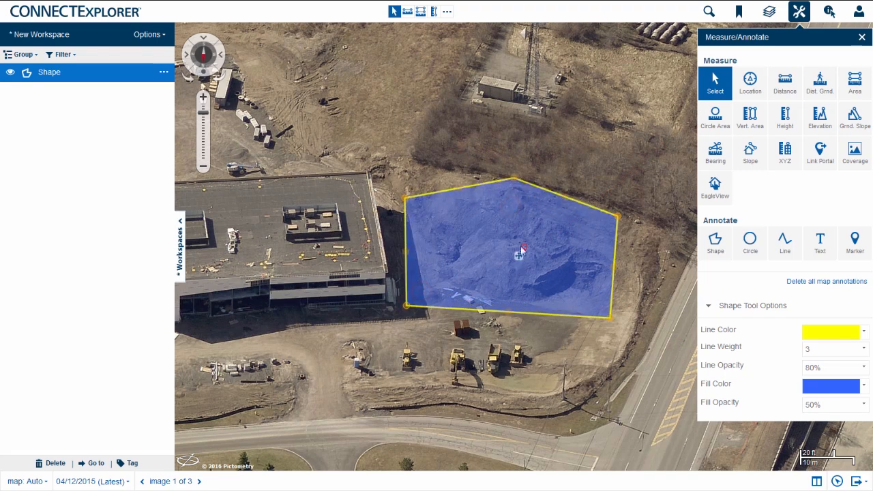
{"action": "mouse_move", "coordinate": [518, 261]}
{"action": "left_mouse_down"}
{"action": "mouse_move", "coordinate": [522, 274]}
{"action": "mouse_move", "coordinate": [557, 261]}
{"action": "mouse_move", "coordinate": [522, 253]}
{"action": "left_mouse_up"}
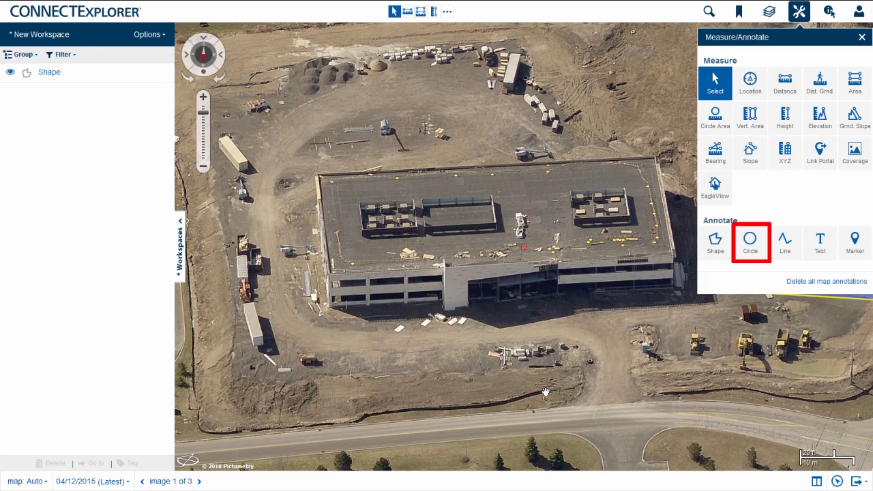
Draw a Circle annotation with a radius of about 97 feet over the building roof and view it from straight overhead
{"action": "left_click", "coordinate": [750, 254]}
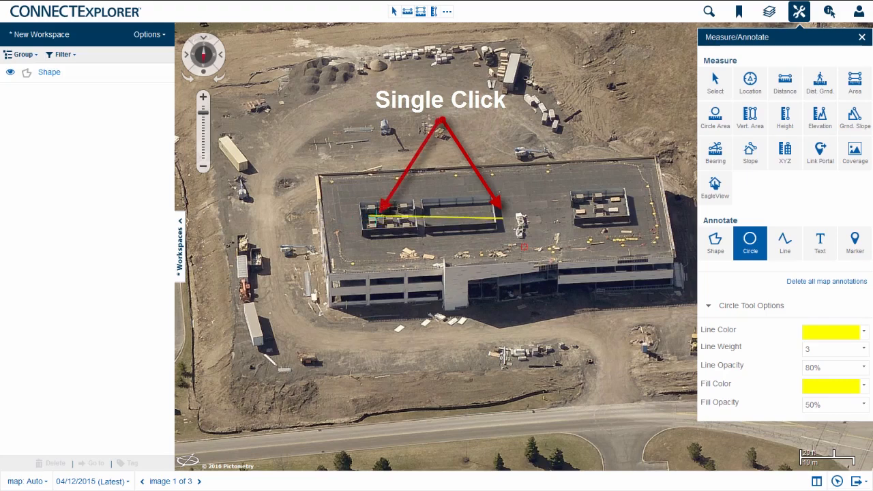
{"action": "left_click", "coordinate": [379, 218]}
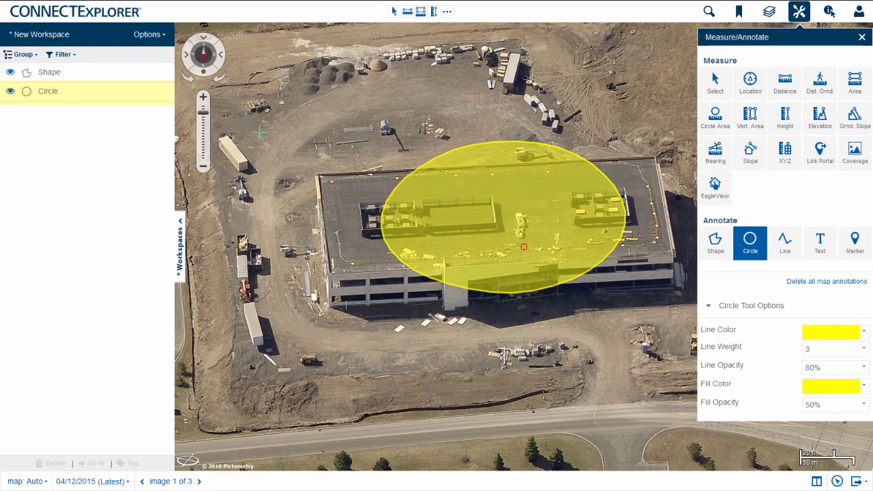
{"action": "left_click", "coordinate": [203, 71]}
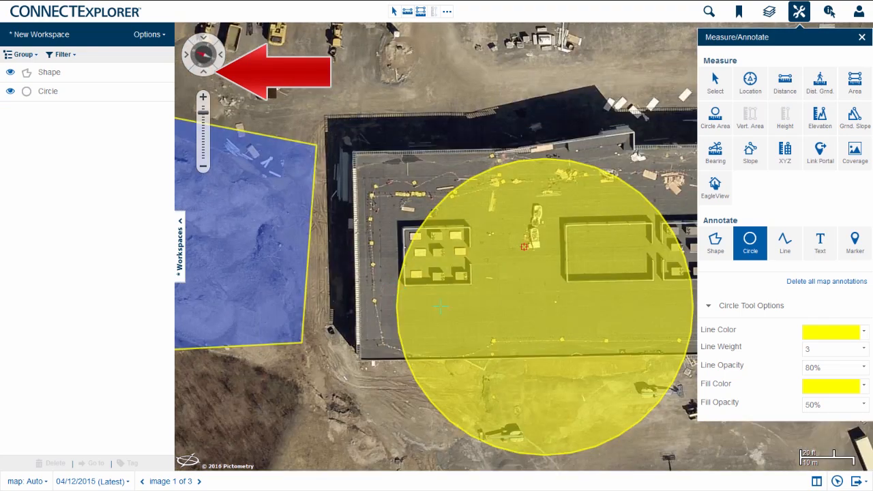
{"action": "left_click_drag", "start_coordinate": [440, 306], "coordinate": [387, 260]}
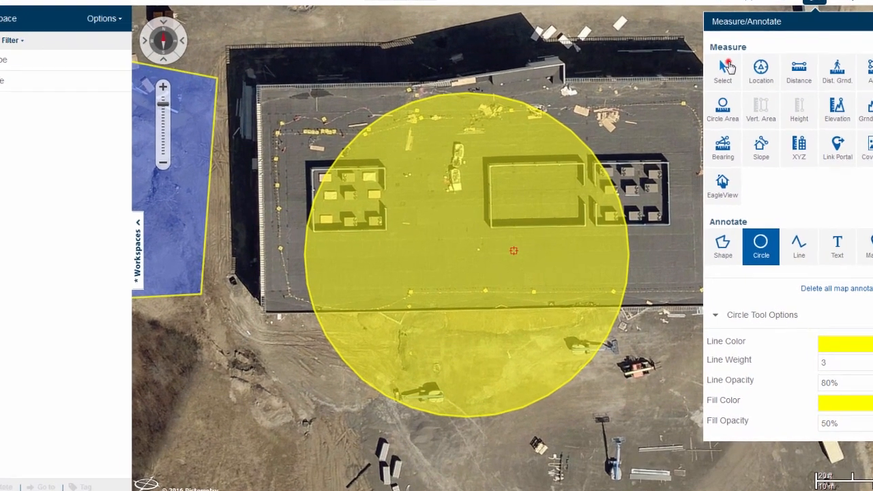
Select the circle on the roof for editing and set its radius to 125 feet
{"action": "left_click", "coordinate": [715, 83]}
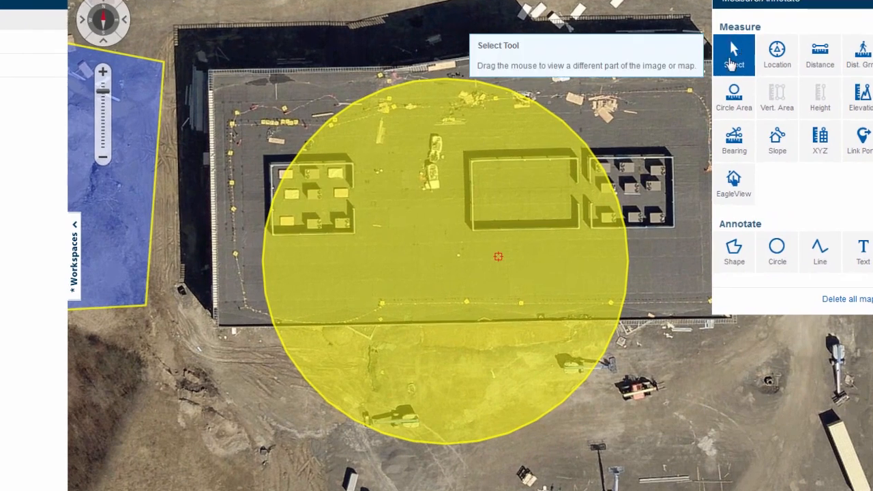
{"action": "left_click", "coordinate": [496, 252]}
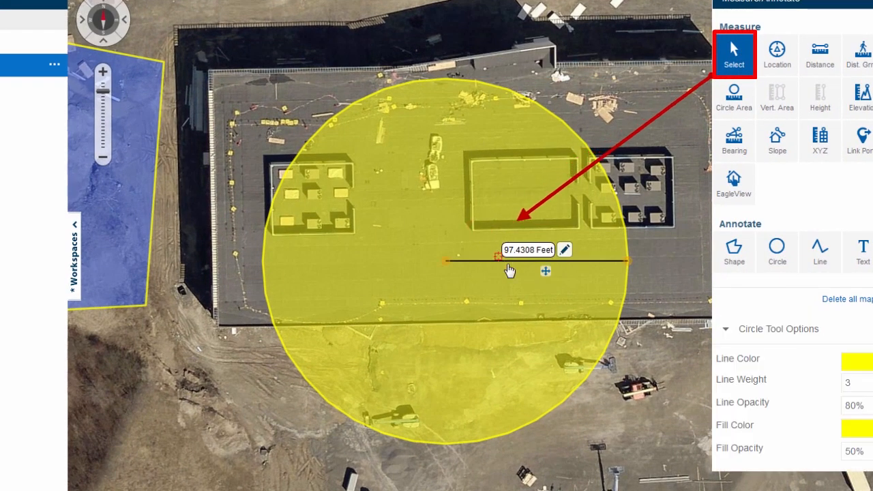
{"action": "left_click", "coordinate": [564, 250]}
{"action": "left_click_drag", "start_coordinate": [341, 250], "coordinate": [265, 258]}
{"action": "type", "text": "125"}
{"action": "key", "text": "Return"}
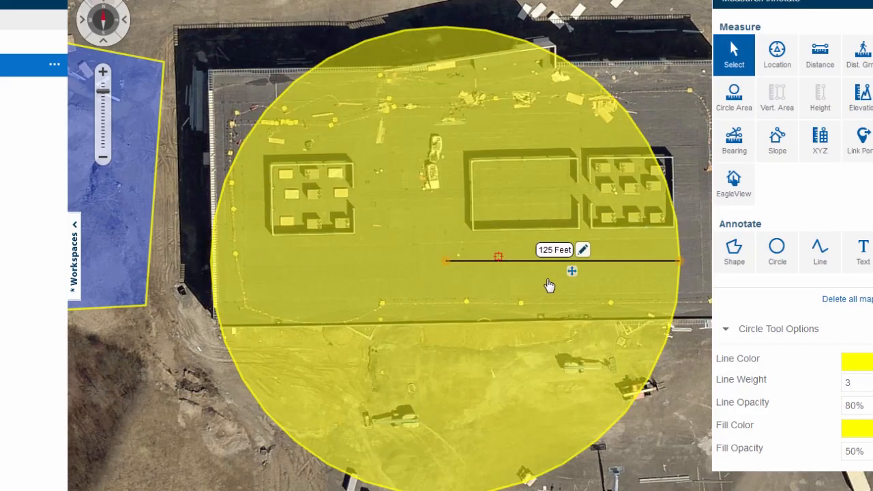
Move the circle slightly toward the rooftop enclosures and hide it from the map
{"action": "left_click_drag", "start_coordinate": [571, 276], "coordinate": [539, 274]}
{"action": "left_click", "coordinate": [557, 235]}
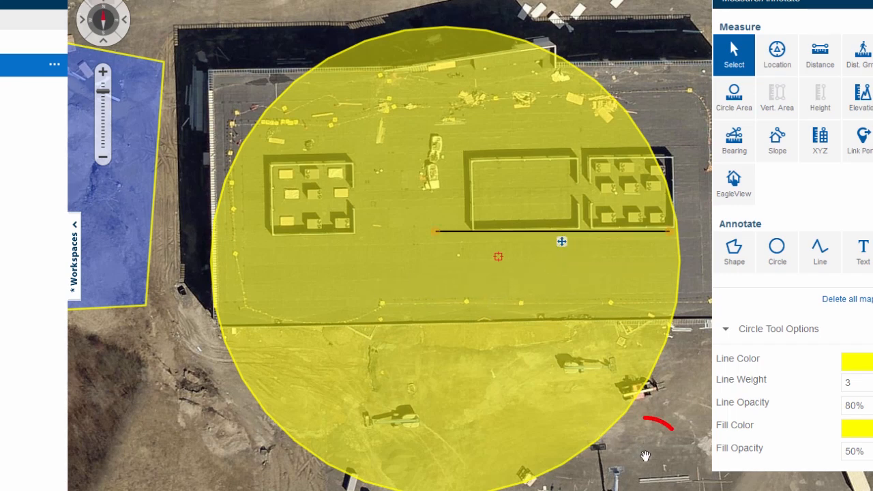
{"action": "key", "text": "Delete"}
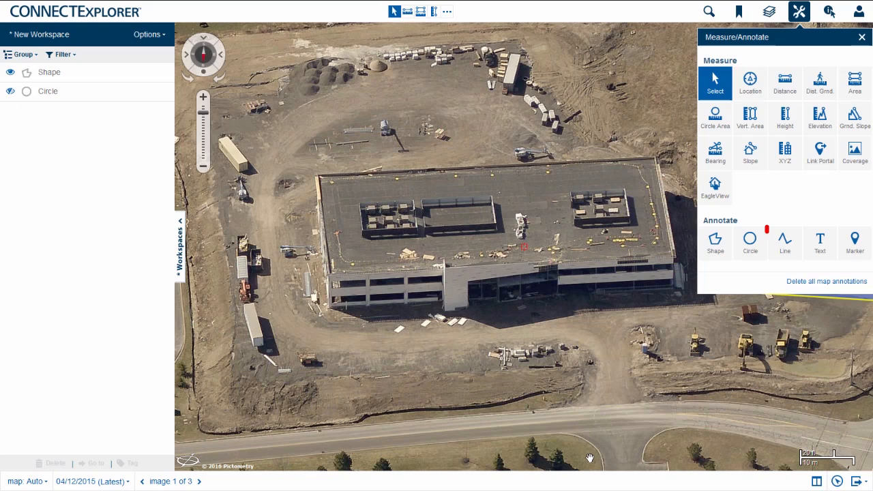
Draw a two-segment Line annotation along the west side of the site and across the front to the driveway
{"action": "left_click", "coordinate": [785, 253]}
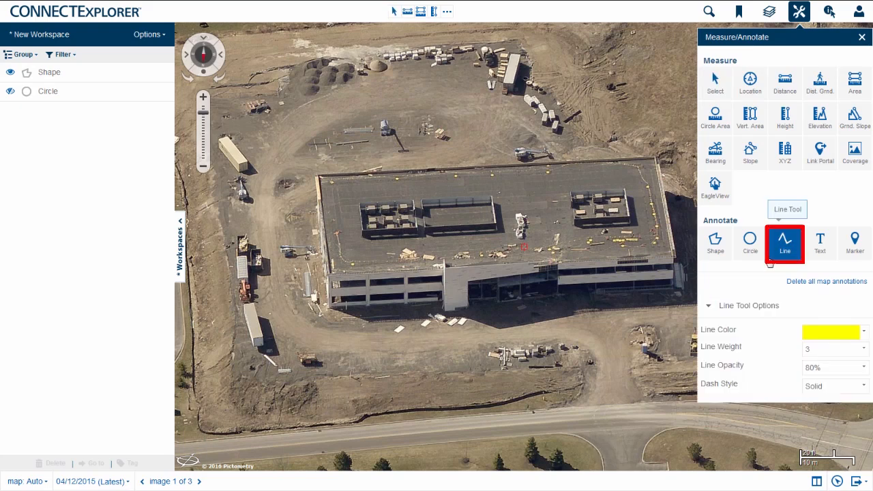
{"action": "left_click", "coordinate": [221, 198]}
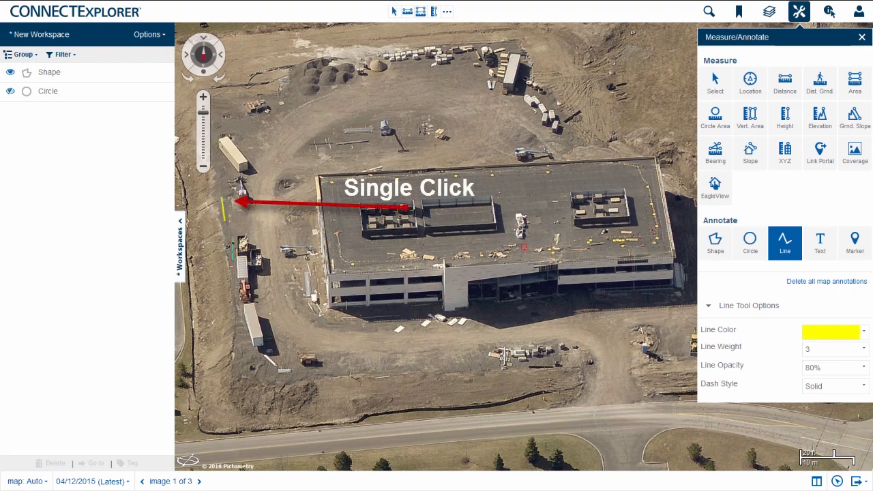
{"action": "left_click", "coordinate": [251, 378]}
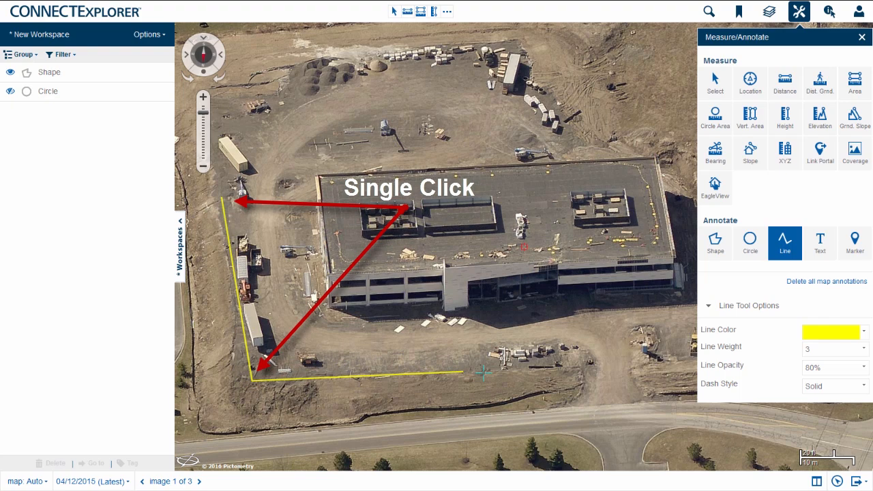
{"action": "double_click", "coordinate": [578, 368]}
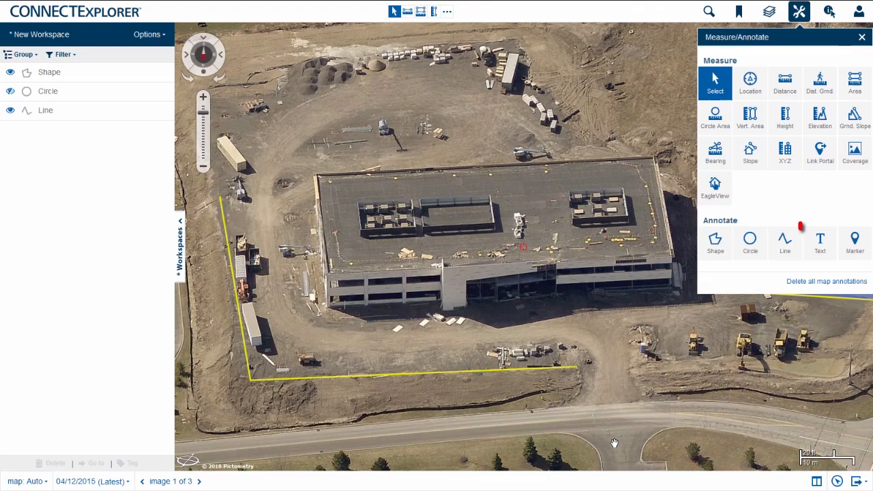
Configure the Text tool with a black font color and a font size of 24 px
{"action": "left_click", "coordinate": [816, 254]}
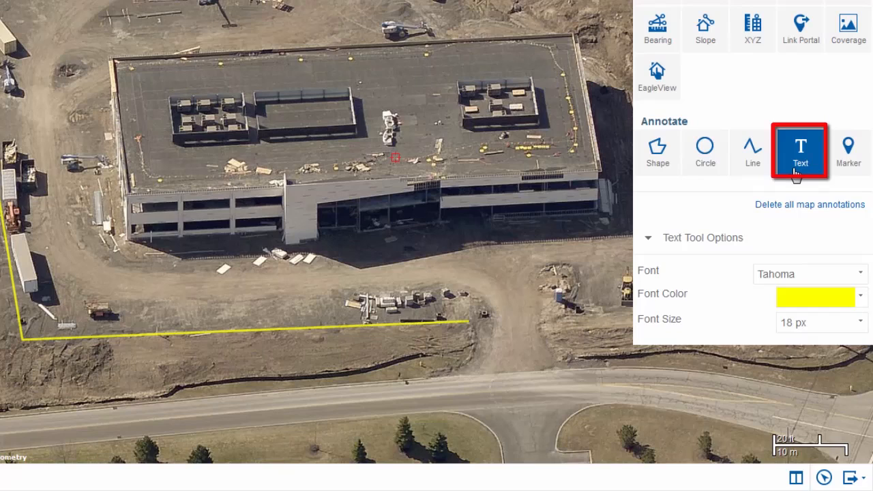
{"action": "left_click", "coordinate": [863, 297]}
{"action": "left_click", "coordinate": [770, 318]}
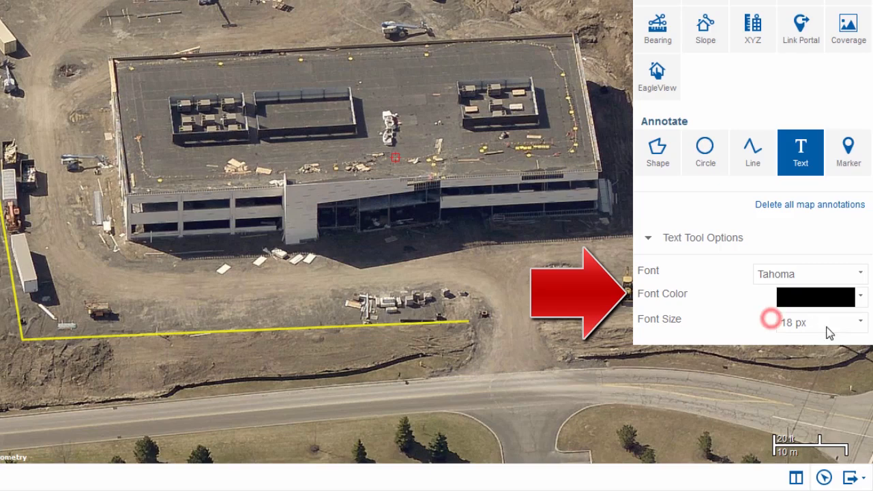
{"action": "left_click", "coordinate": [859, 321]}
{"action": "left_click", "coordinate": [831, 303]}
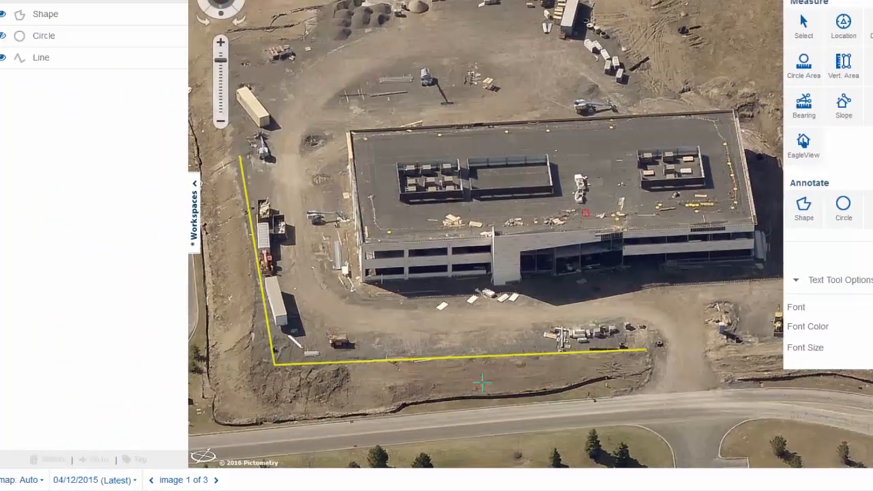
Place the two-line text "Chained Link" / "Fence" along the front segment of the yellow line and return to the Select tool
{"action": "left_click", "coordinate": [388, 328]}
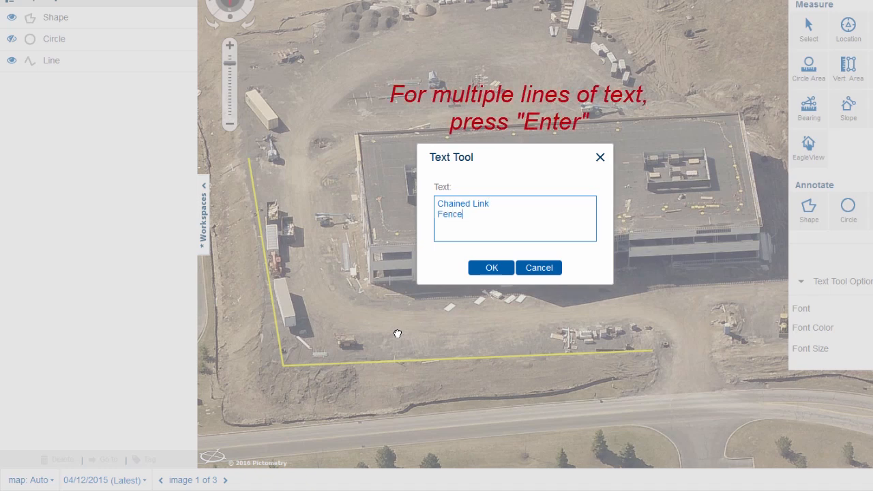
{"action": "left_click", "coordinate": [487, 267]}
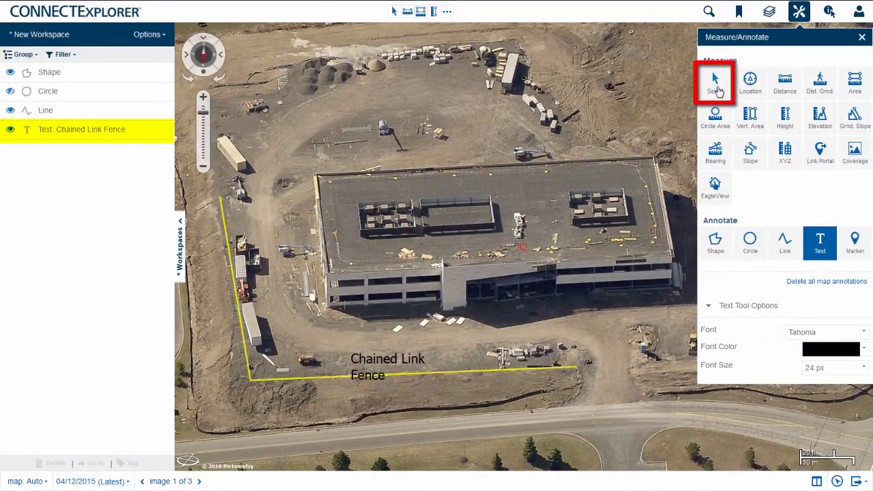
{"action": "left_click", "coordinate": [716, 88]}
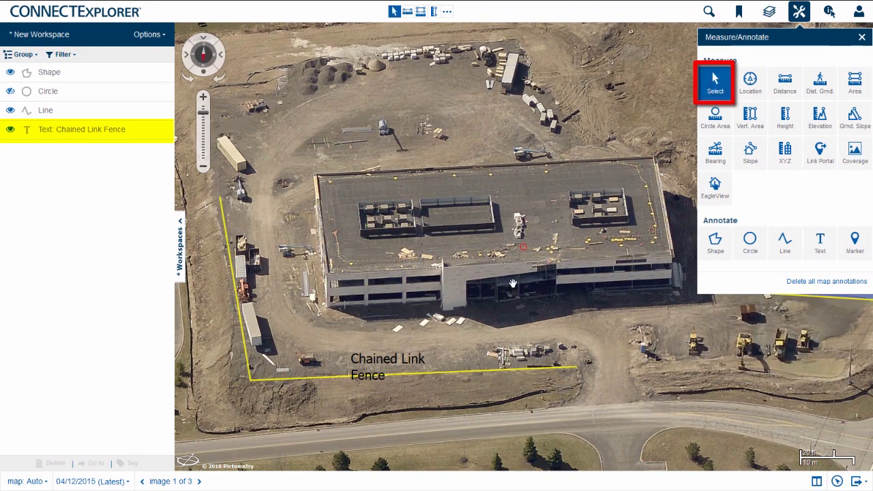
Check the "Chained Link Fence" label's text without changing it and move the label northeast, clear of the front yellow line
{"action": "left_click", "coordinate": [386, 366]}
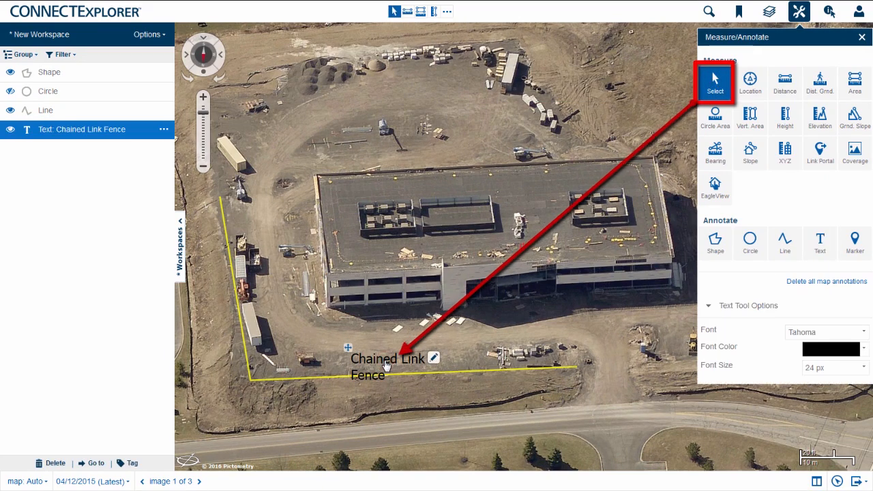
{"action": "left_click", "coordinate": [433, 358]}
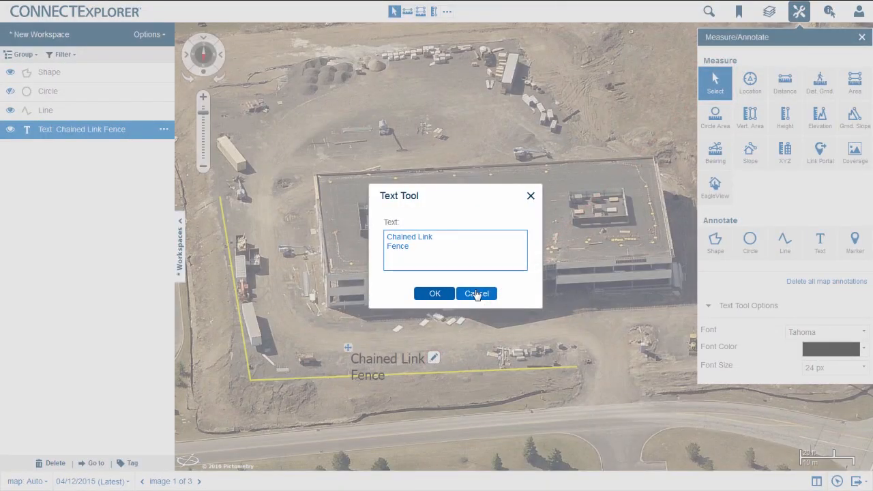
{"action": "left_click", "coordinate": [476, 293]}
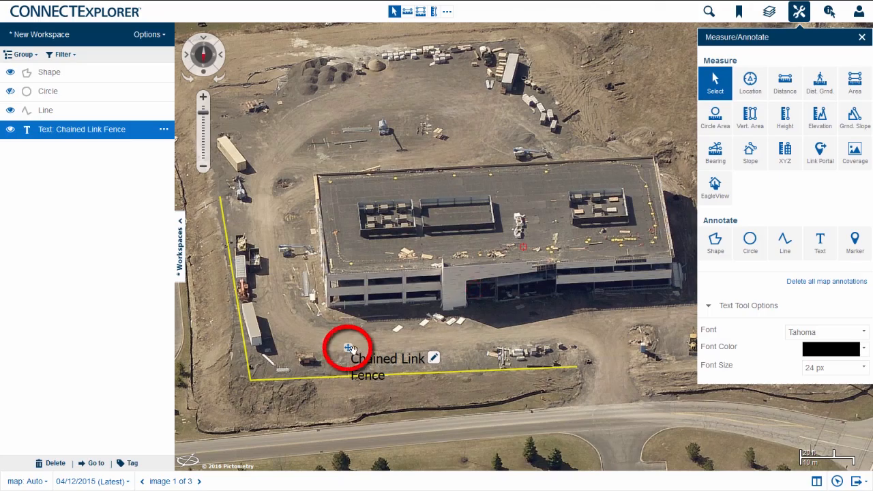
{"action": "mouse_move", "coordinate": [348, 349]}
{"action": "left_mouse_down"}
{"action": "mouse_move", "coordinate": [362, 332]}
{"action": "mouse_move", "coordinate": [403, 331]}
{"action": "left_mouse_up"}
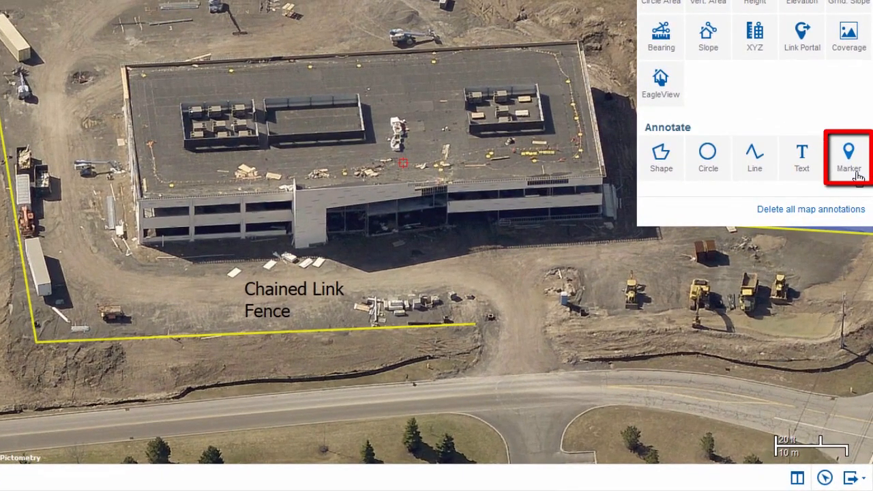
Browse the Marker tool's symbol categories and place a stop sign from Signs on the east side of the driveway entrance
{"action": "left_click", "coordinate": [858, 176]}
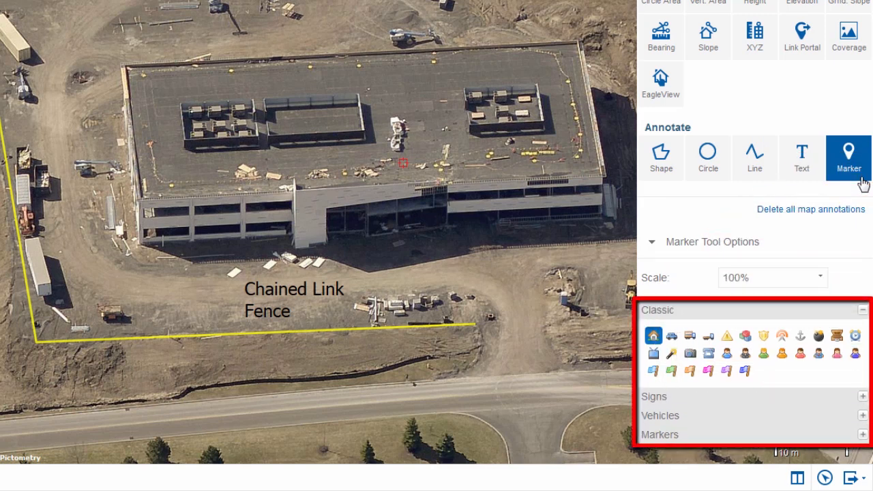
{"action": "left_click", "coordinate": [656, 397]}
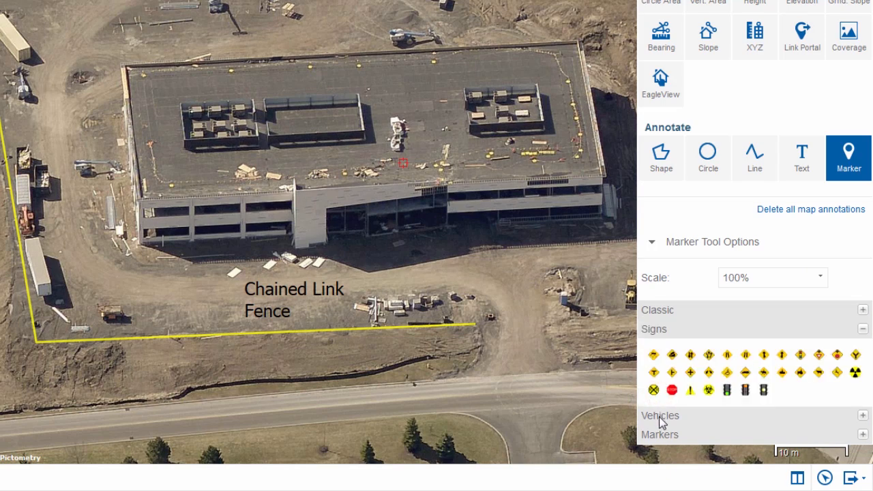
{"action": "left_click", "coordinate": [659, 418]}
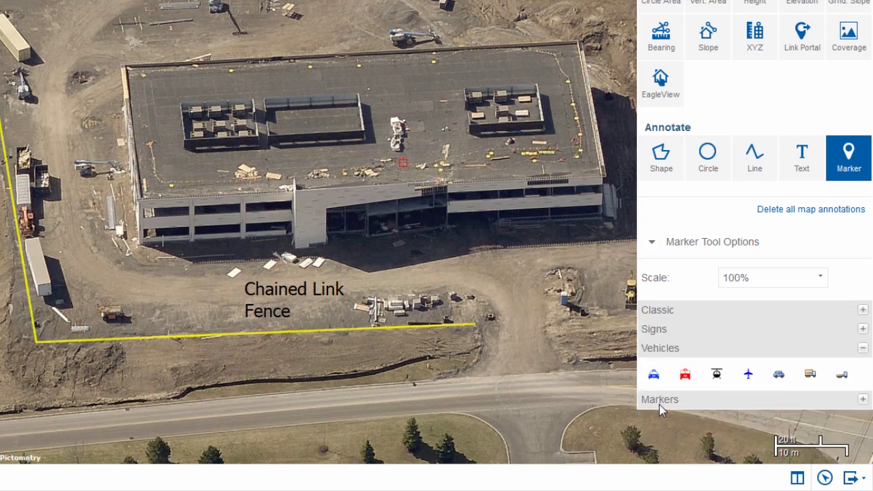
{"action": "left_click", "coordinate": [657, 400]}
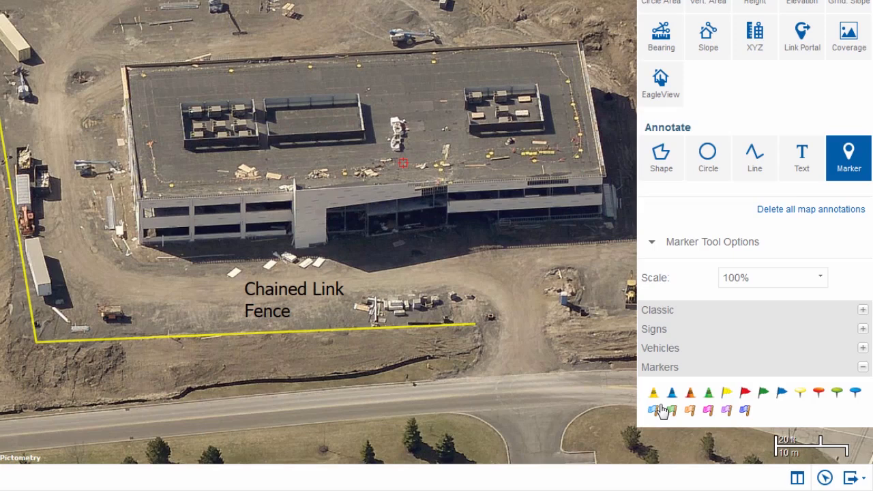
{"action": "left_click", "coordinate": [659, 330]}
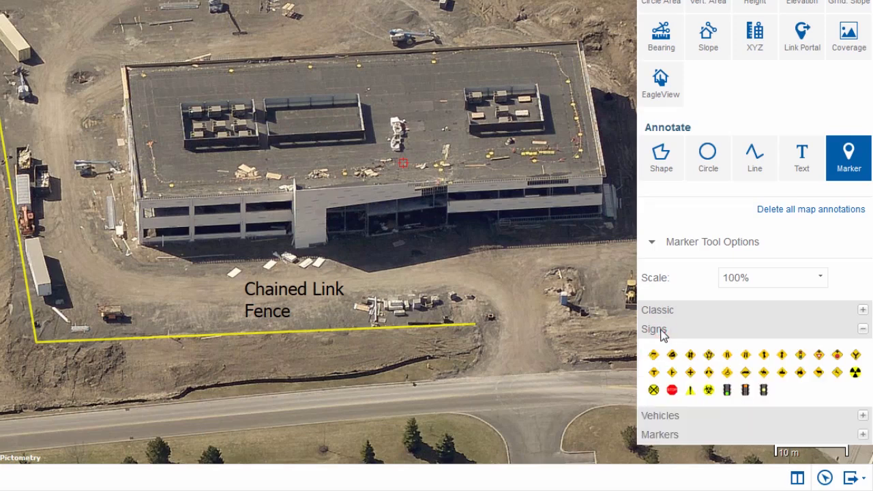
{"action": "left_click", "coordinate": [672, 392]}
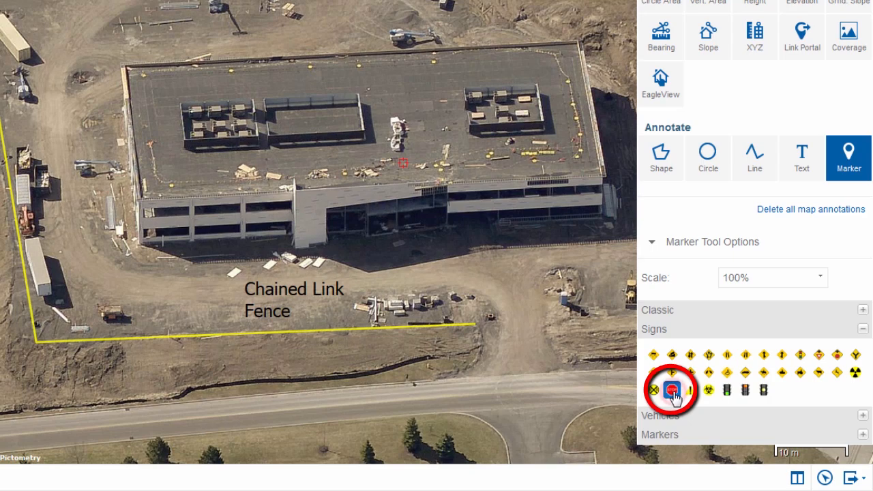
{"action": "left_click", "coordinate": [557, 329]}
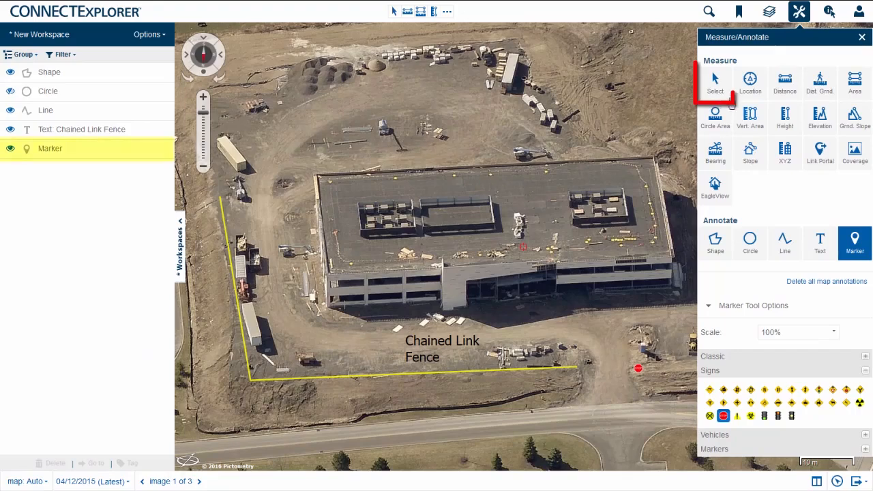
Set the stop sign marker's scale to 400% and deselect it
{"action": "left_click", "coordinate": [726, 94]}
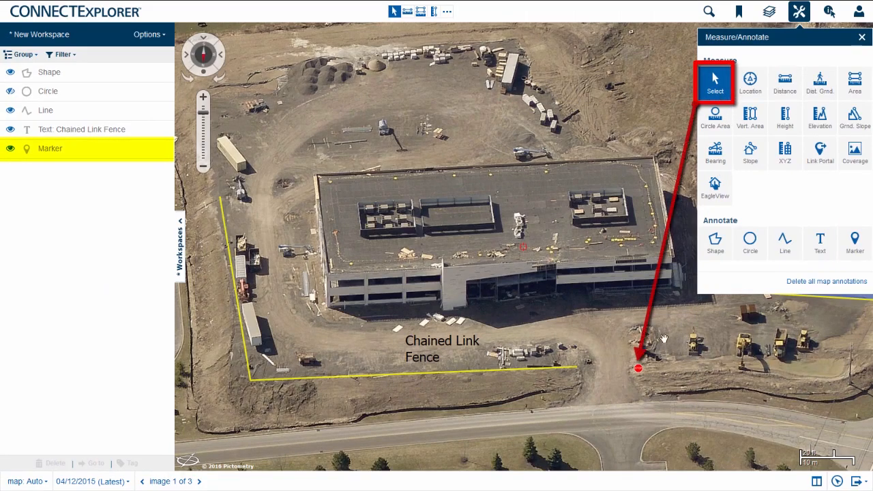
{"action": "left_click", "coordinate": [638, 370]}
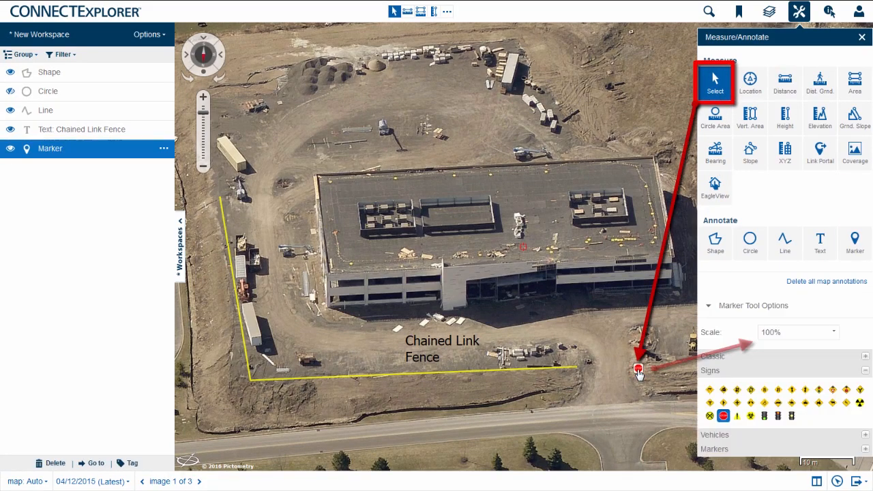
{"action": "left_click", "coordinate": [833, 334]}
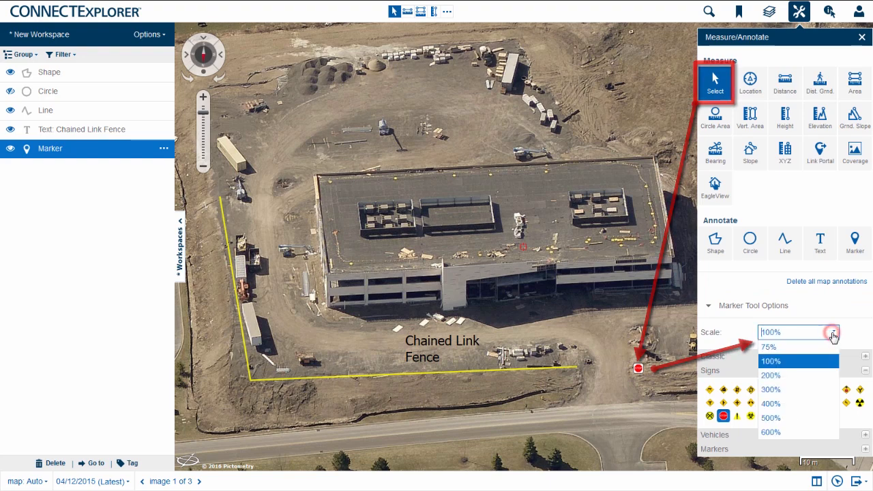
{"action": "left_click", "coordinate": [802, 410]}
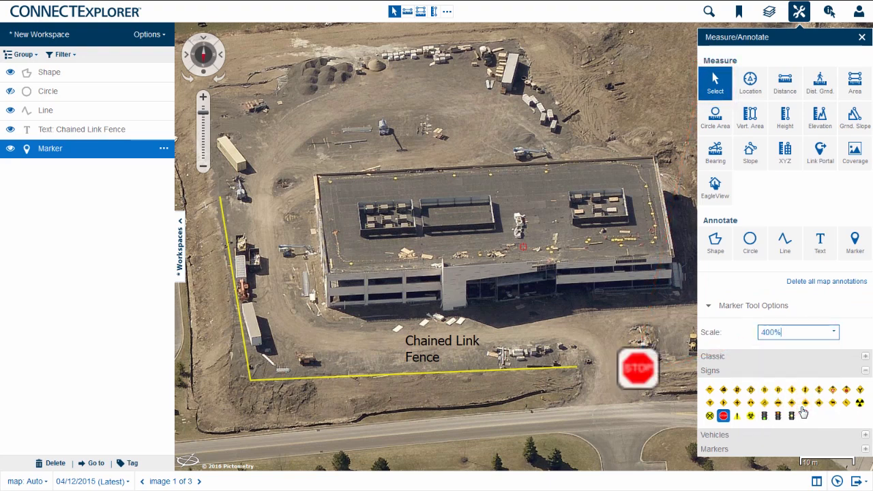
{"action": "left_click", "coordinate": [658, 415]}
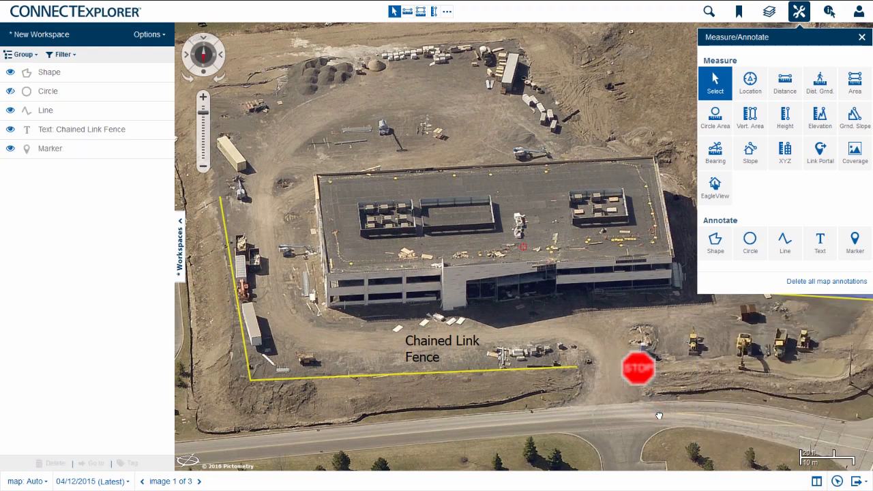